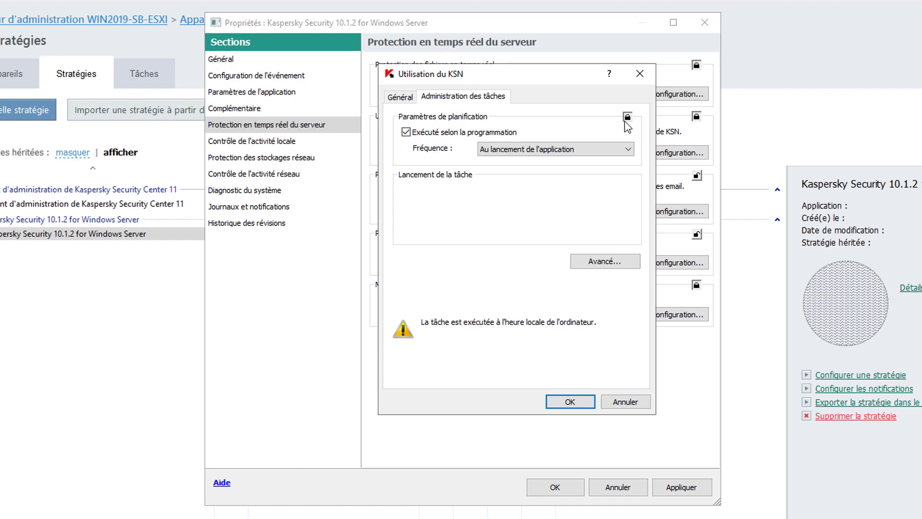
- Confirm the task scheduling settings for Utilisation du KSN and apply the policy changes
left_click(591, 400)
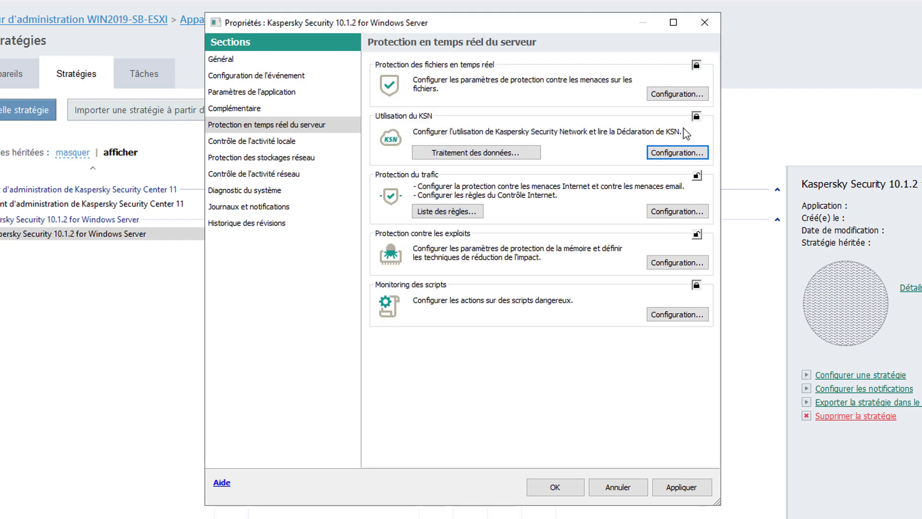
left_click(690, 486)
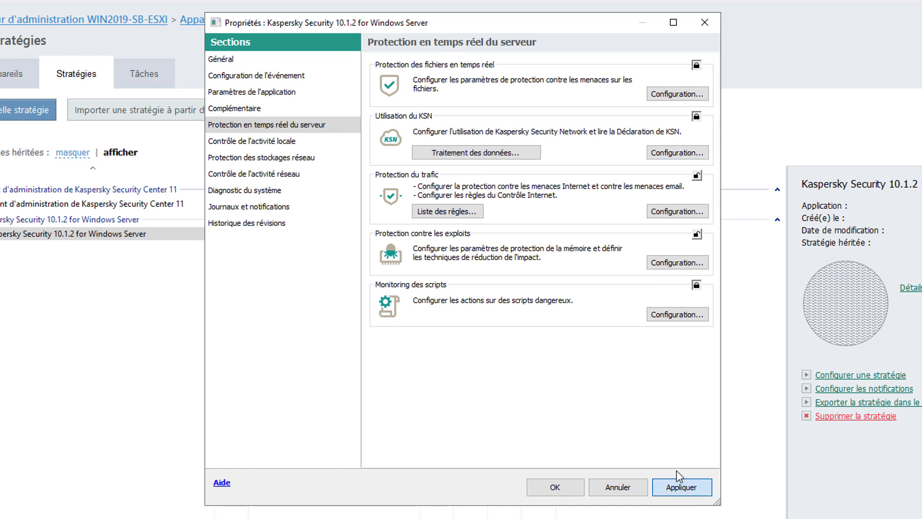
- Lock Protection contre le chiffrement in the network activity control section and review its protection zone, exclusions and task management settings
left_click(236, 176)
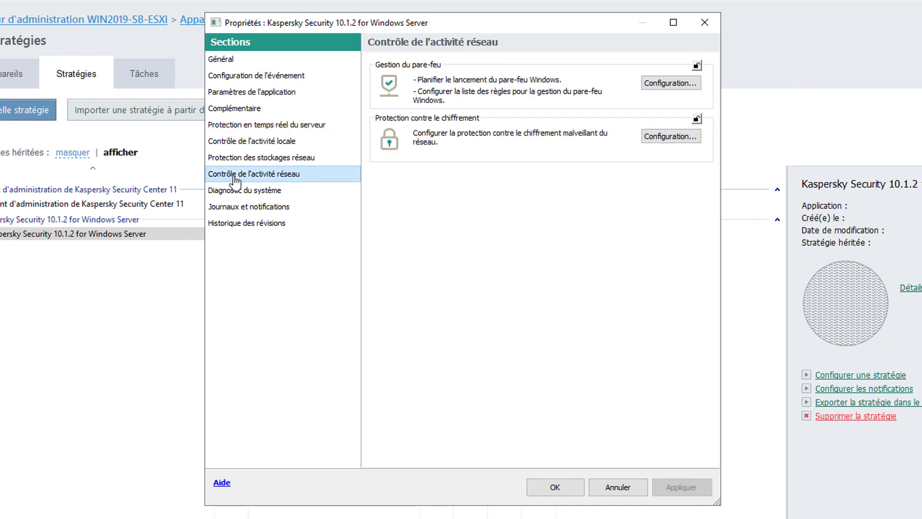
left_click(678, 139)
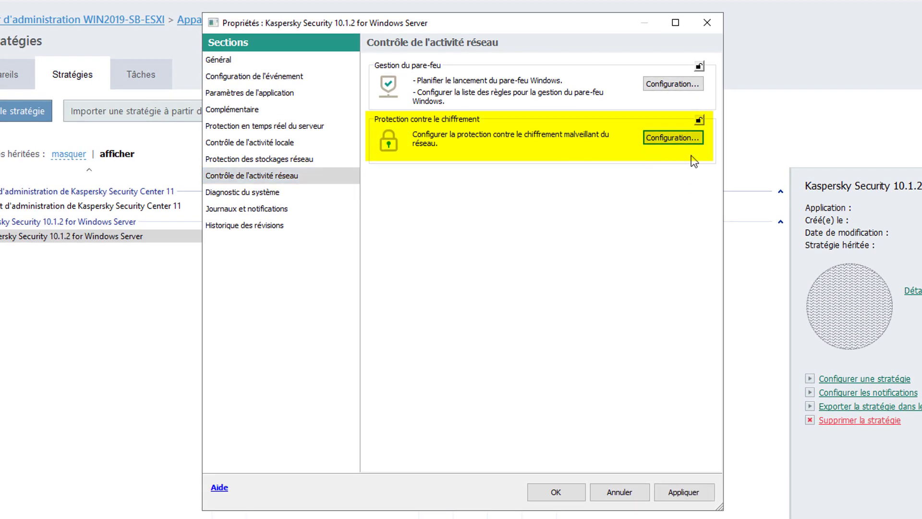
left_click(699, 120)
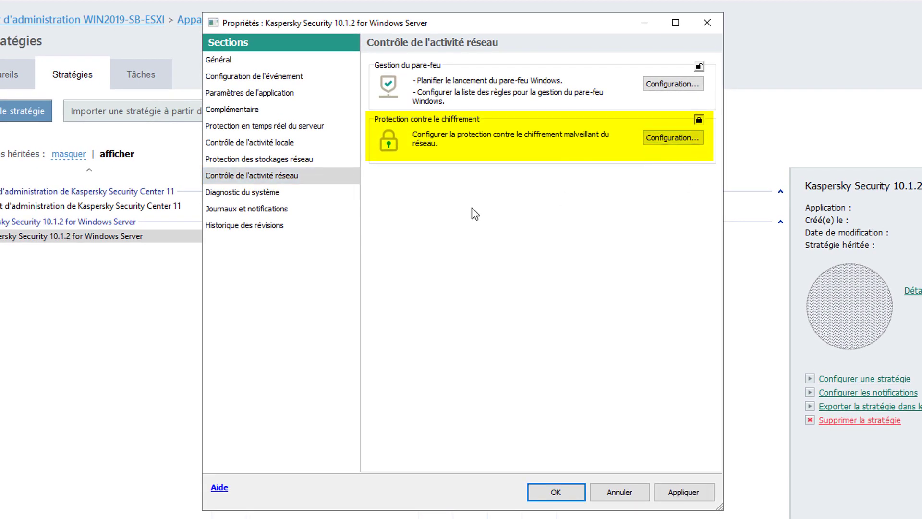
left_click(672, 139)
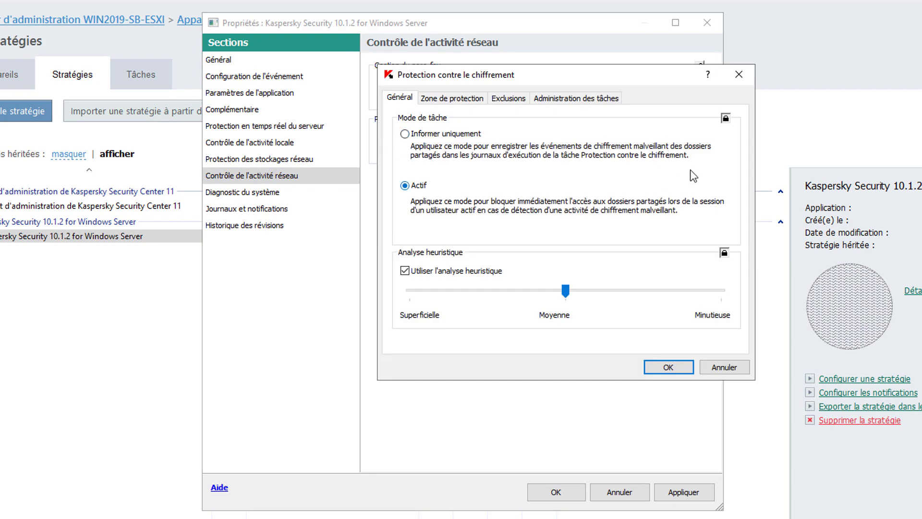
left_click(453, 99)
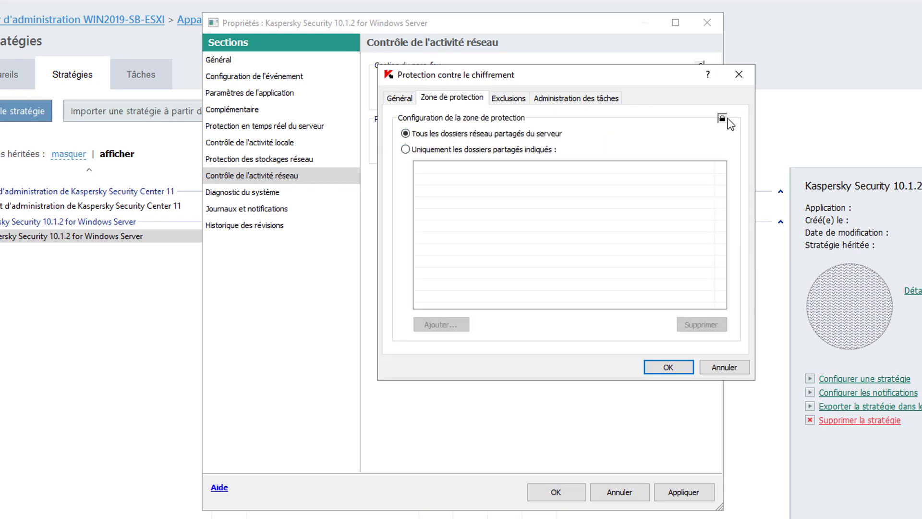
left_click(510, 98)
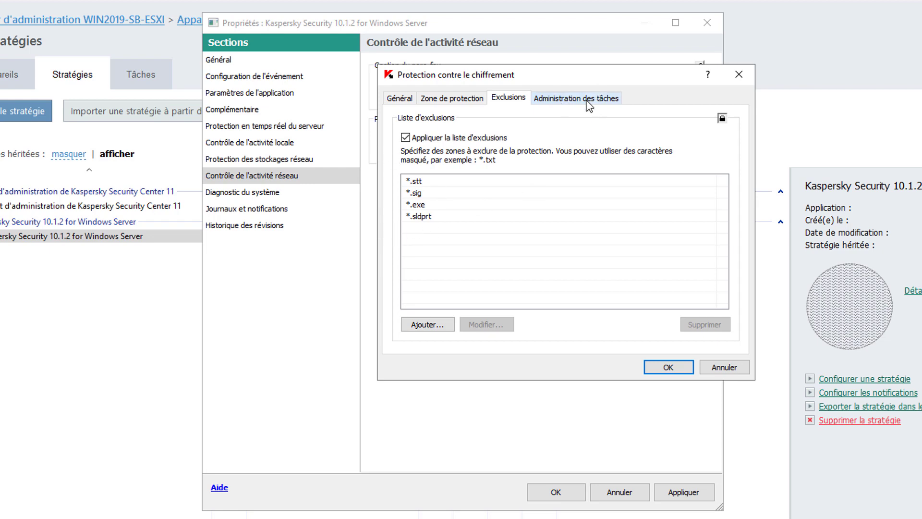
left_click(587, 101)
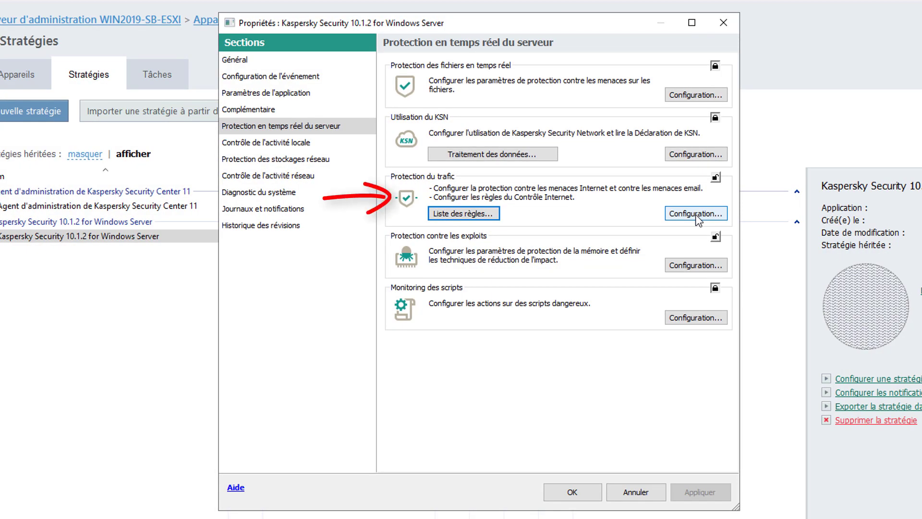
- Set the task mode of Protection du trafic to Intercepteur de pilote
left_click(696, 214)
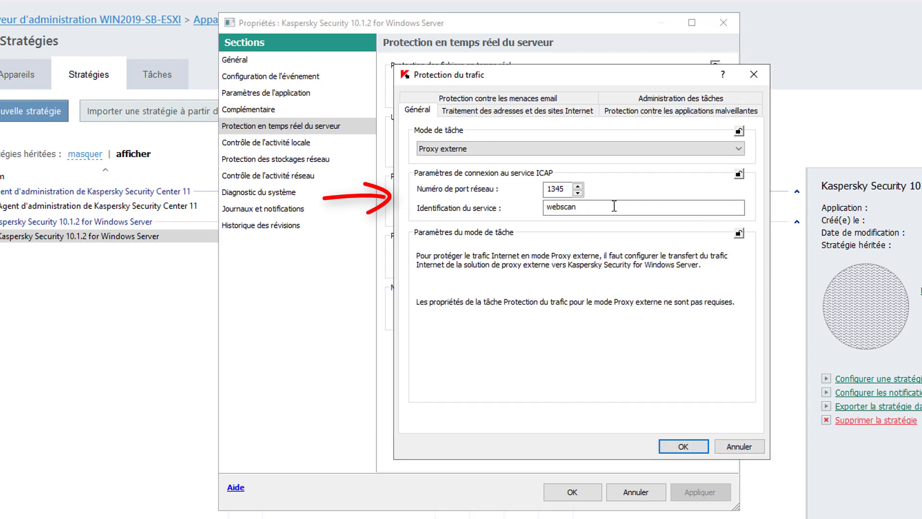
left_click(552, 153)
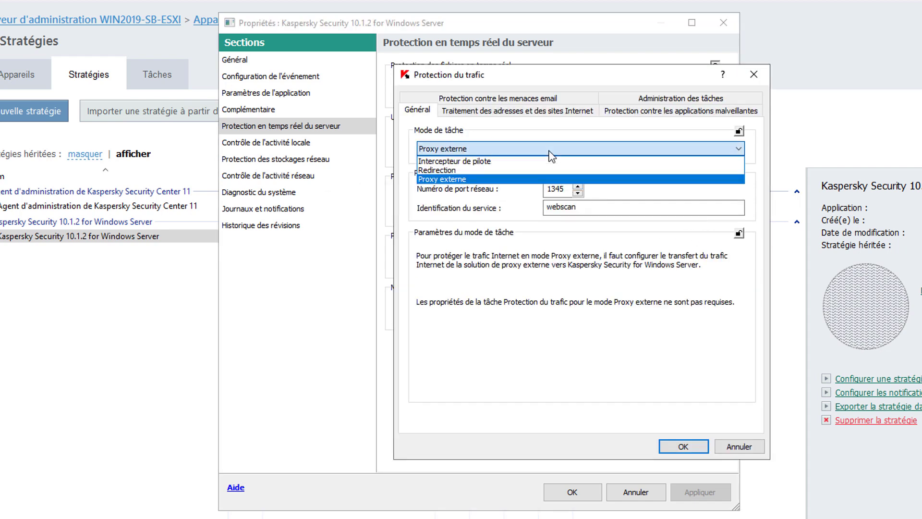
left_click(545, 162)
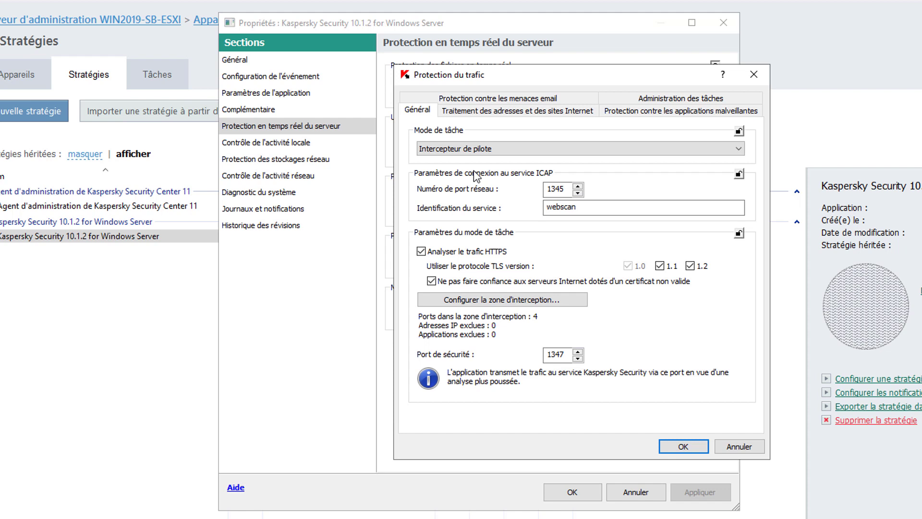
- Enable scheduled execution of the Protection du trafic task at application launch, and lock and apply its settings in the policy
left_click(496, 117)
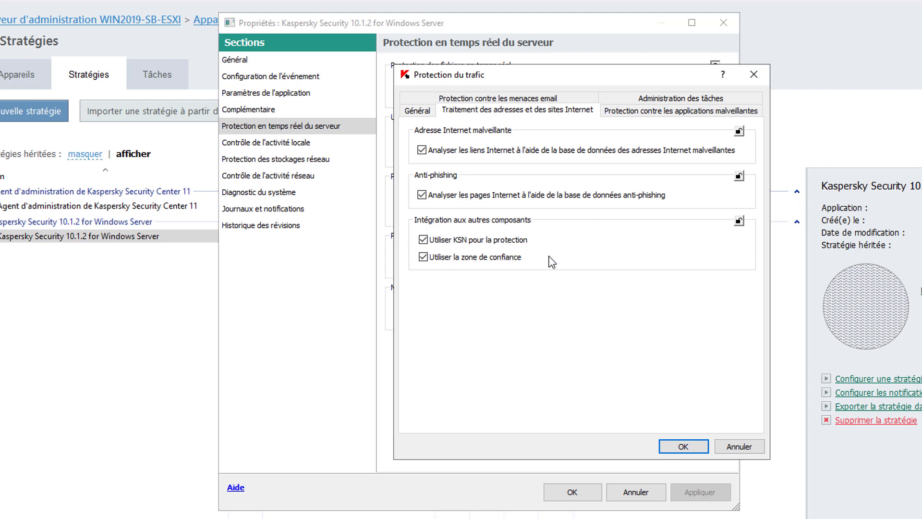
left_click(698, 109)
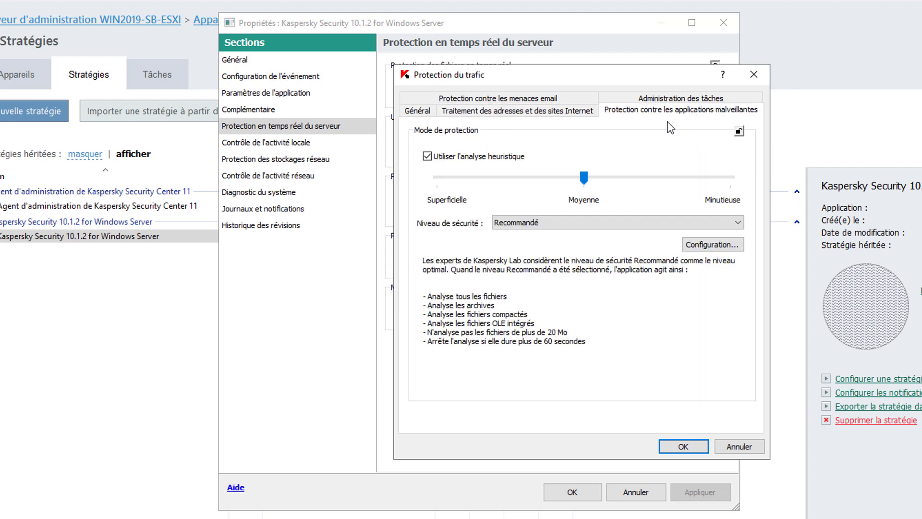
left_click(533, 98)
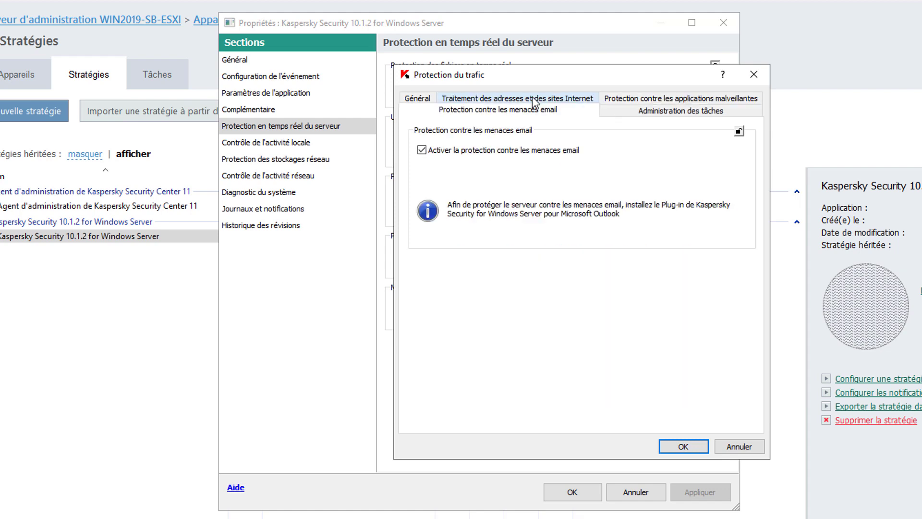
left_click(646, 113)
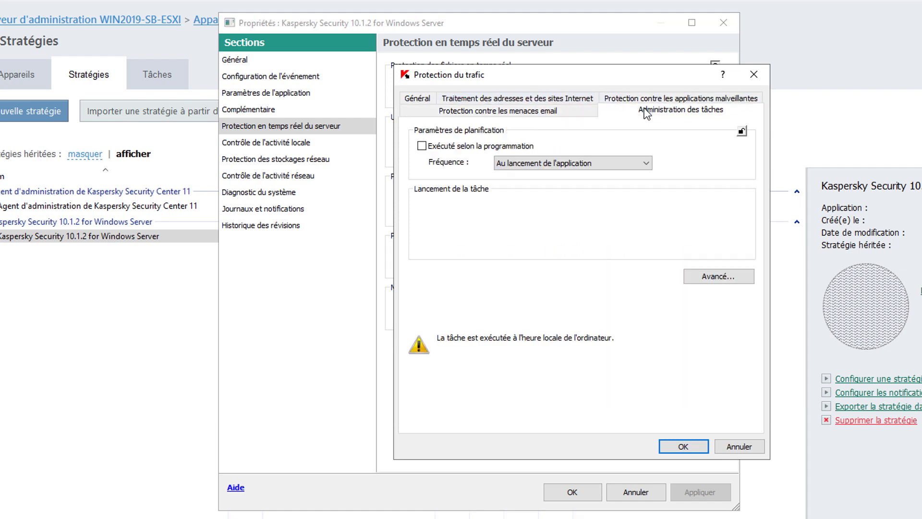
left_click(520, 147)
left_click(691, 446)
left_click(716, 177)
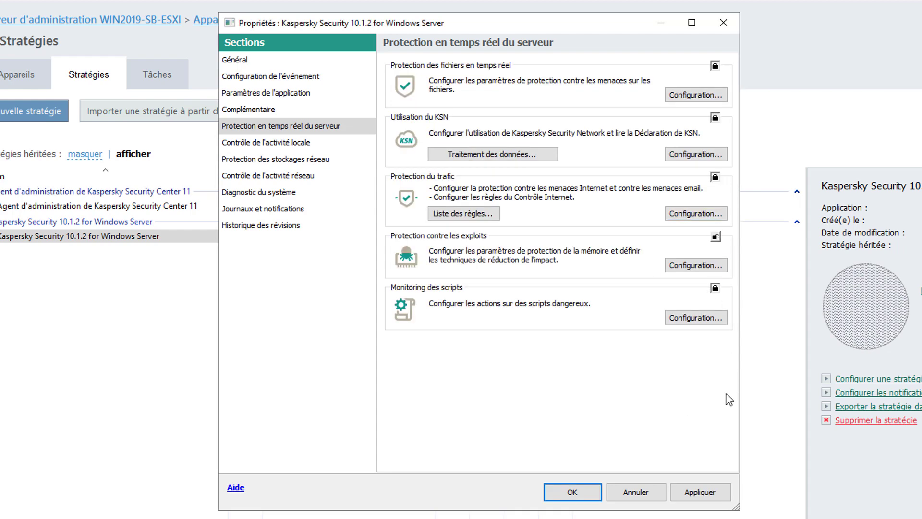
left_click(712, 491)
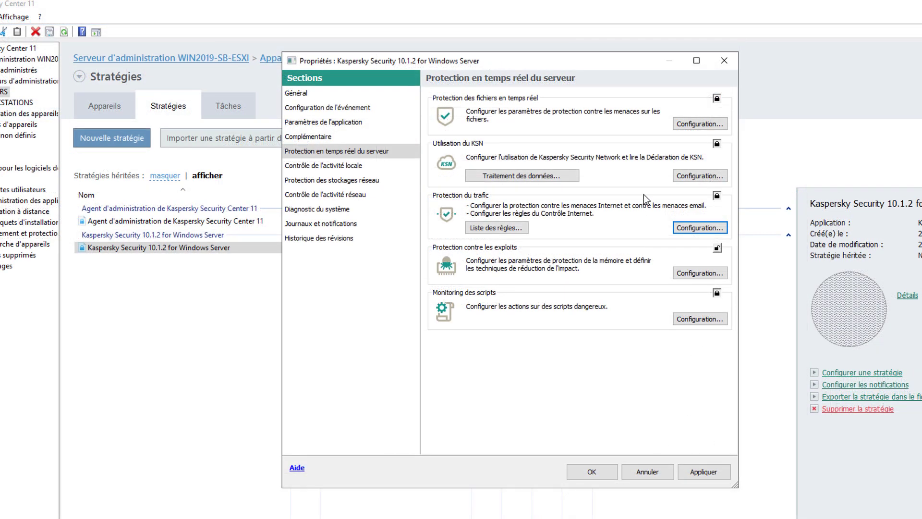
- Block the Réseaux sociaux category in the traffic protection web control rules and apply the policy
left_click(517, 228)
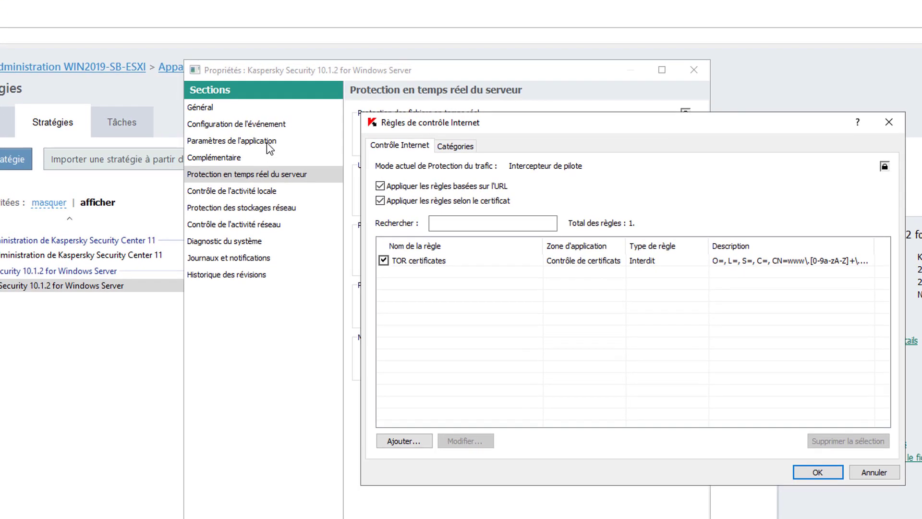
left_click(456, 146)
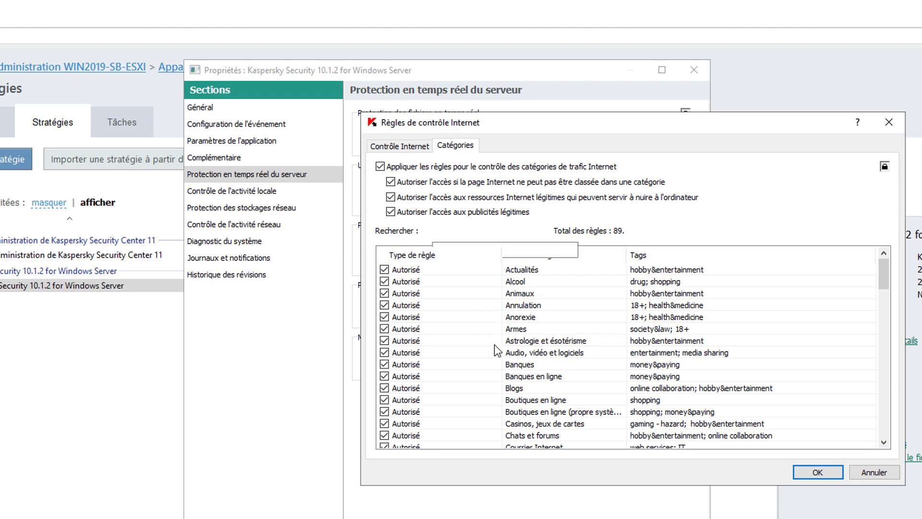
scroll(497, 351, "down", 1)
scroll(497, 351, "down", 2)
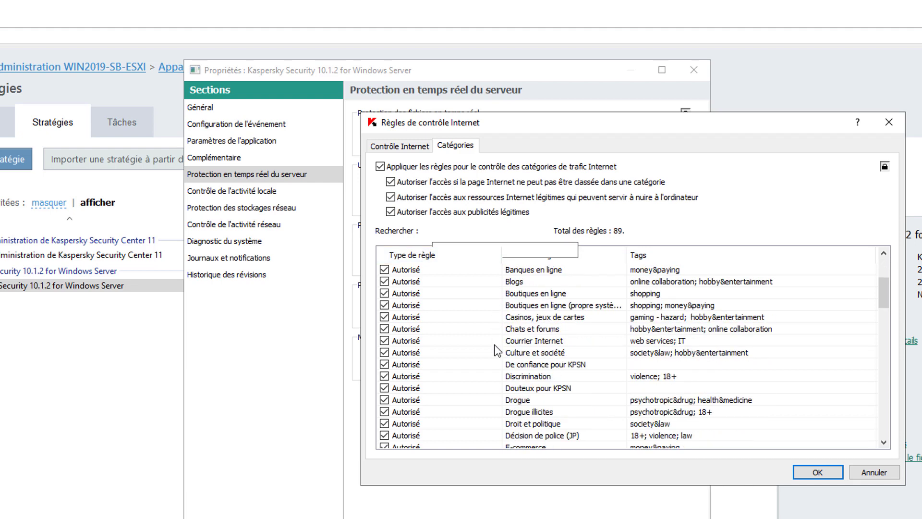
scroll(497, 351, "down", 4)
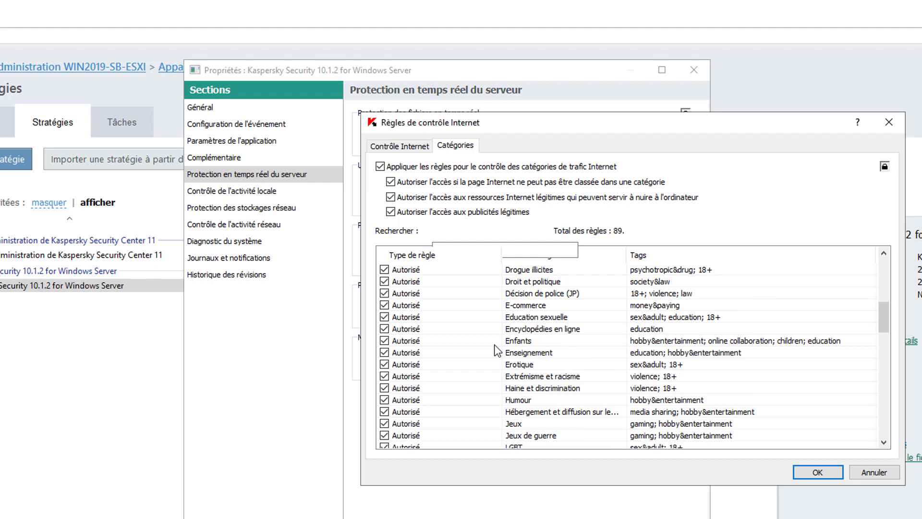
scroll(497, 351, "down", 7)
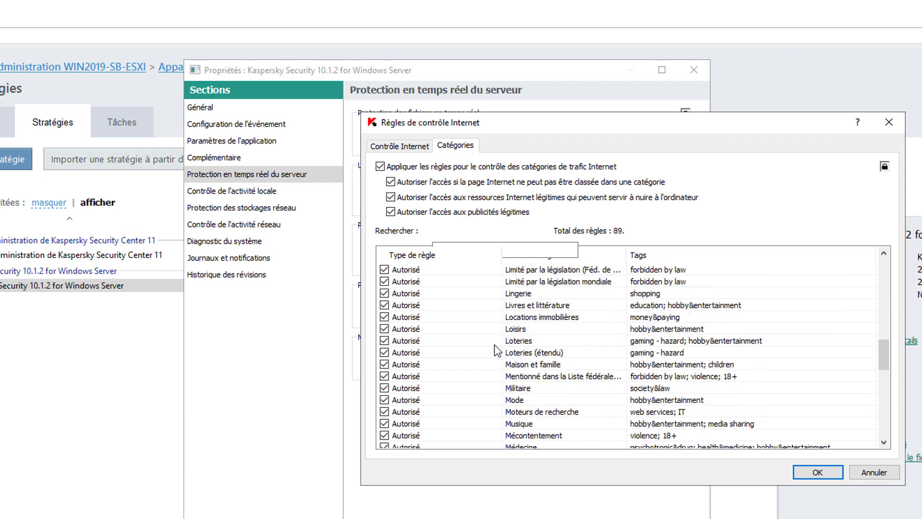
scroll(497, 351, "down", 3)
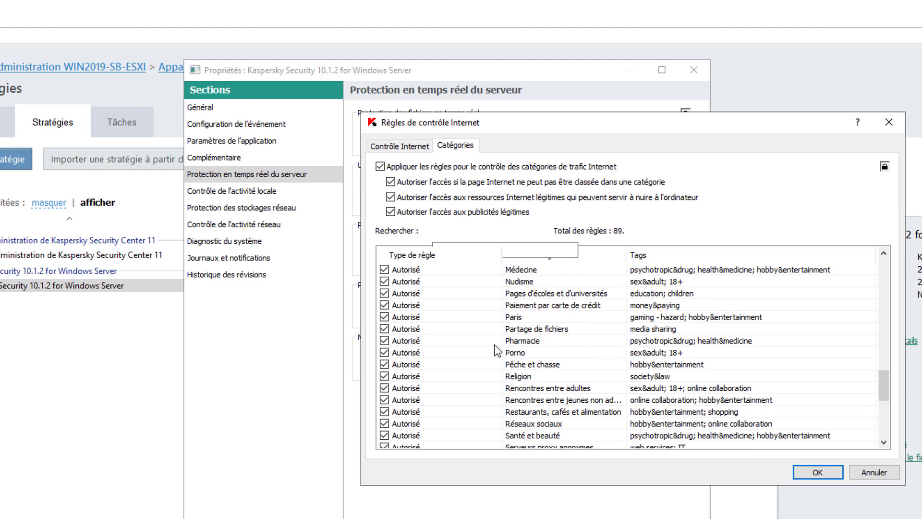
left_click(384, 424)
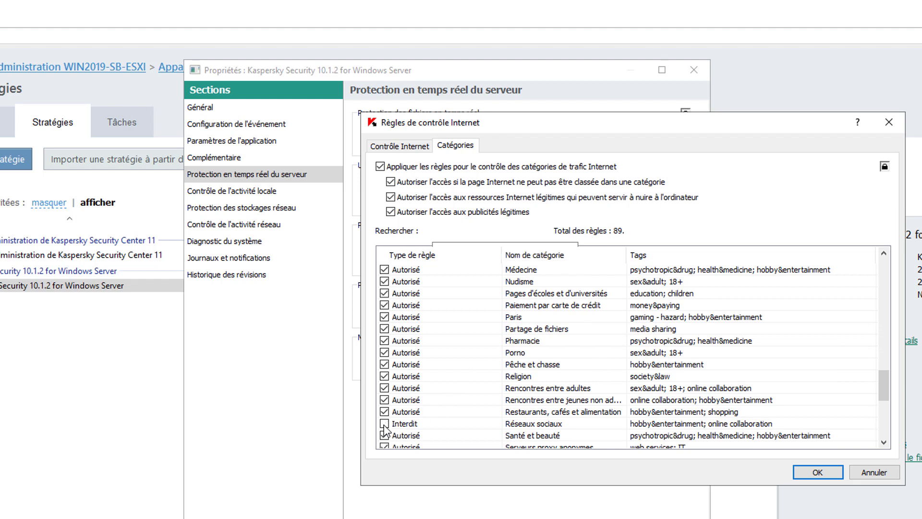
left_click(818, 472)
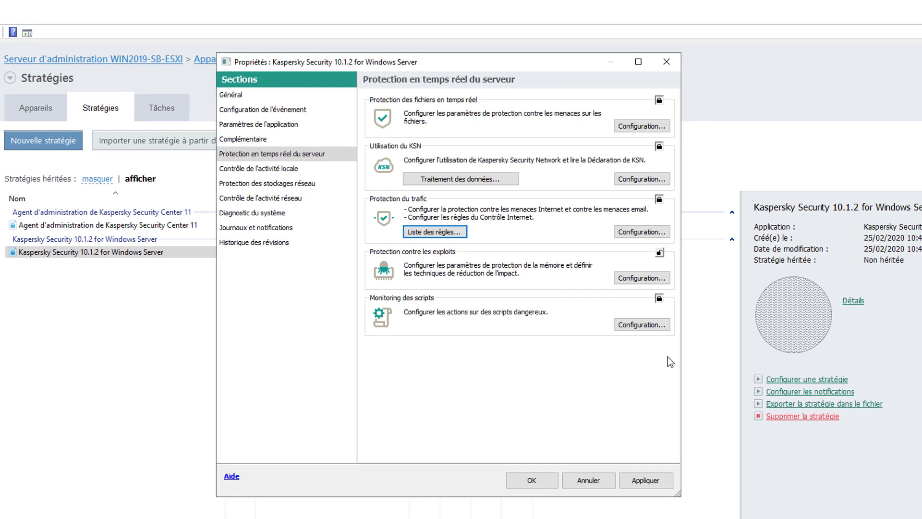
left_click(653, 482)
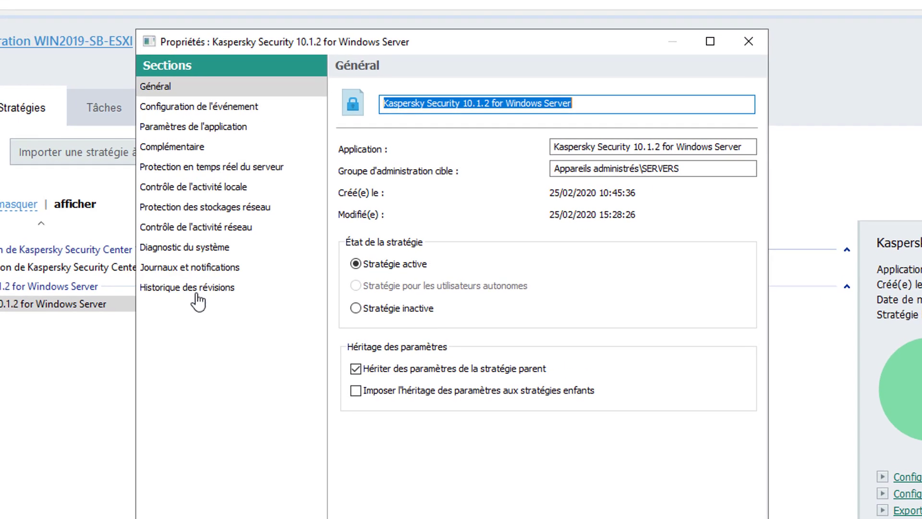
- Check the user notification settings for the Objet détecté event, confirm them and lock Notifications sur les événements
left_click(191, 268)
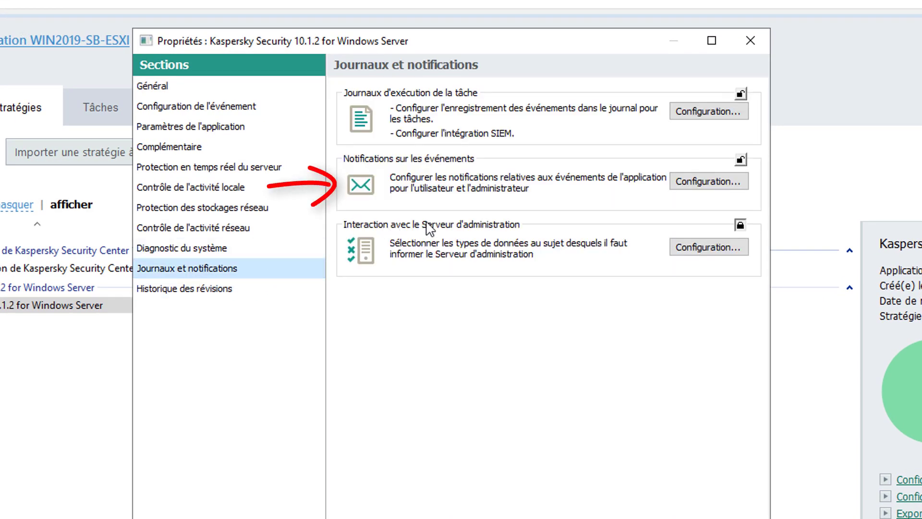
left_click(711, 190)
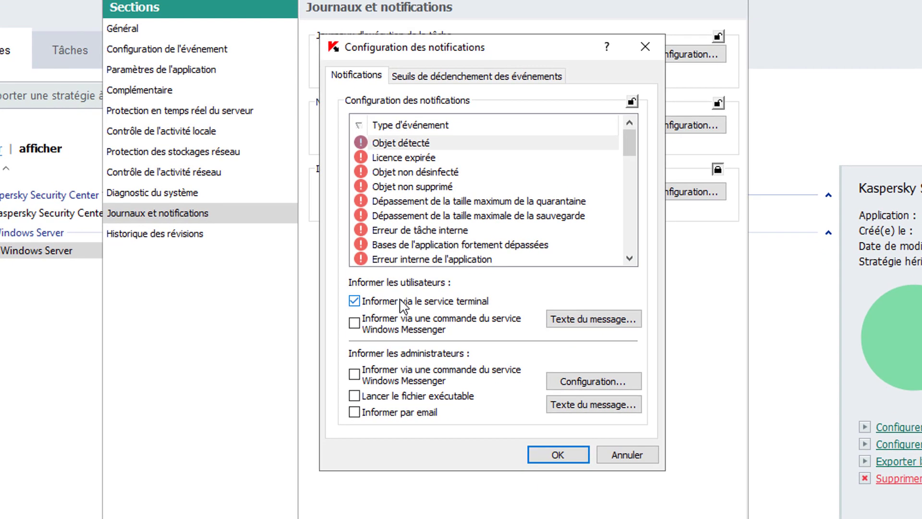
left_click(405, 143)
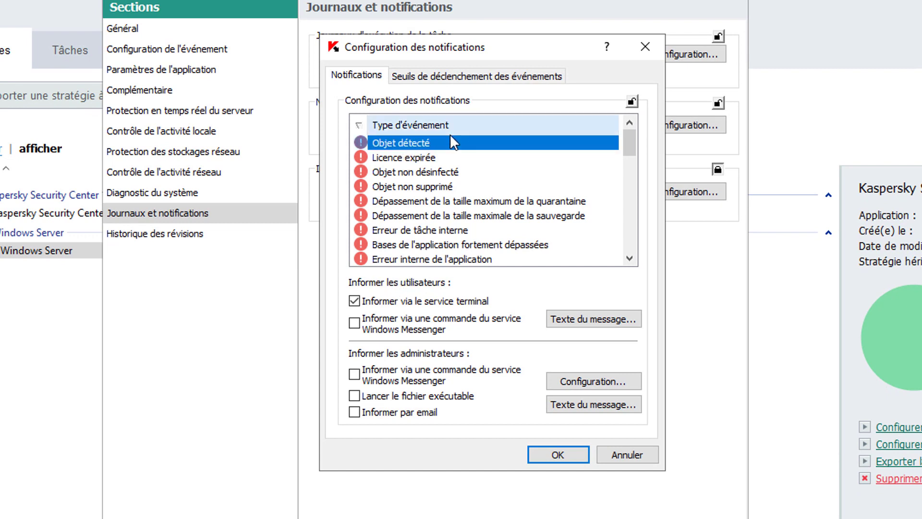
left_click(557, 455)
left_click(718, 103)
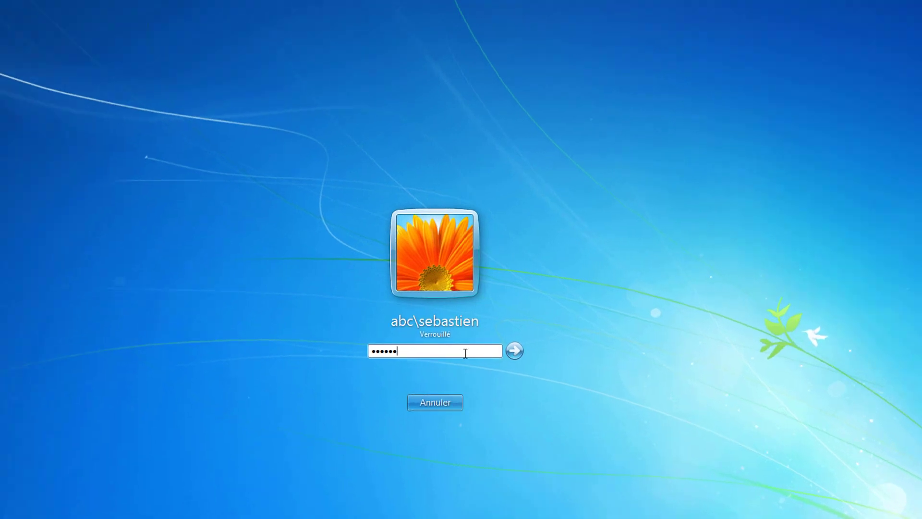
- Switch to the Windows client and unlock its session with the account password
type("••")
key("Return")
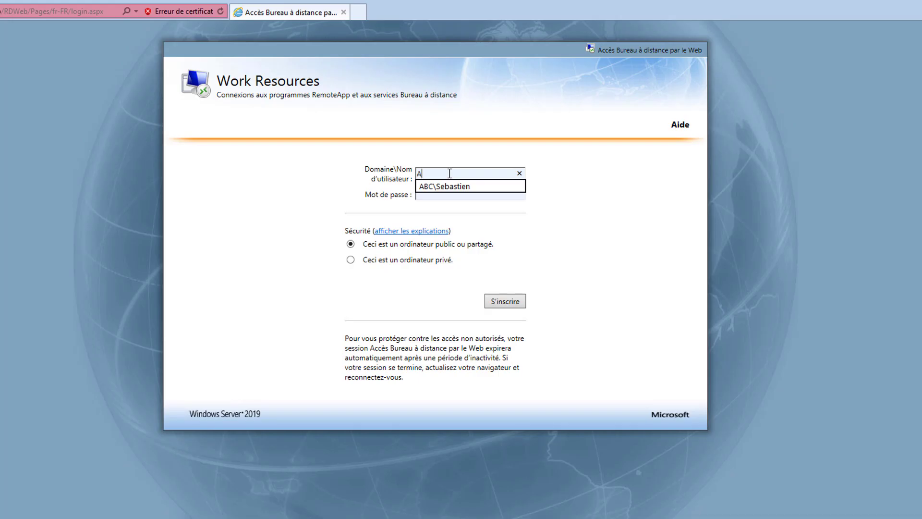
- Sign in to the Work Resources portal with the domain username and account password, marking the computer as private
type("BC\\")
left_click(455, 188)
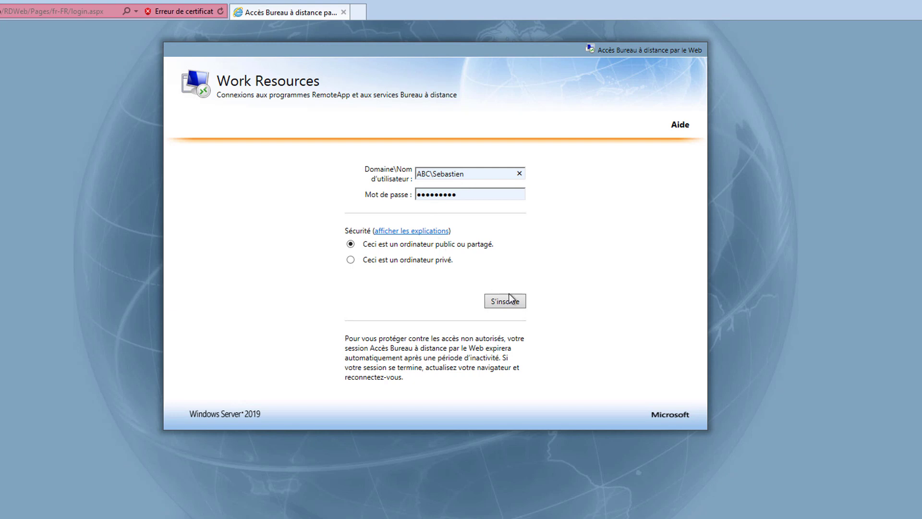
left_click(352, 260)
left_click(507, 331)
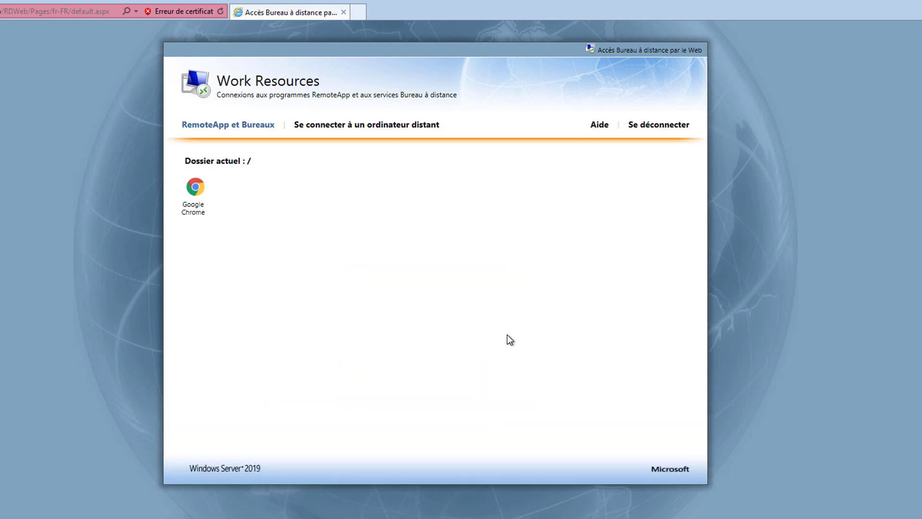
- Launch the Google Chrome RemoteApp, accept its connection, and open the TPE products page on the Kaspersky site
left_click(195, 190)
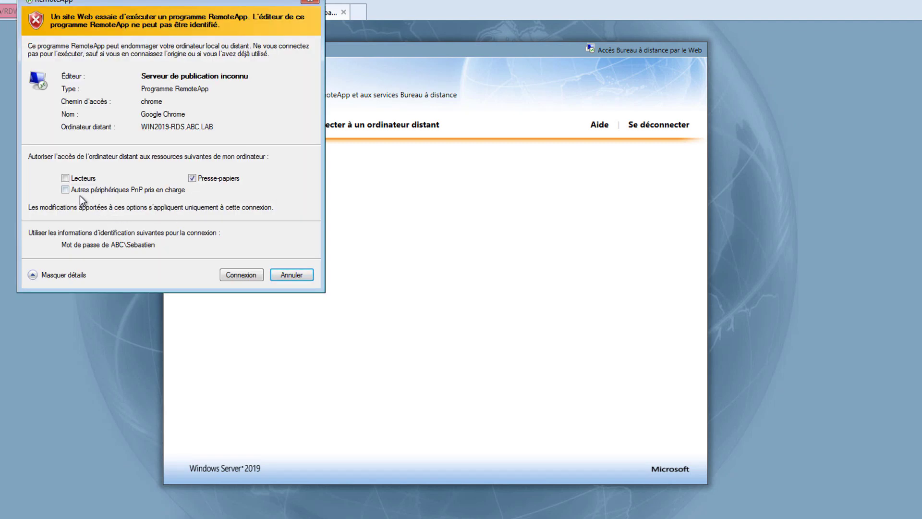
left_click(235, 273)
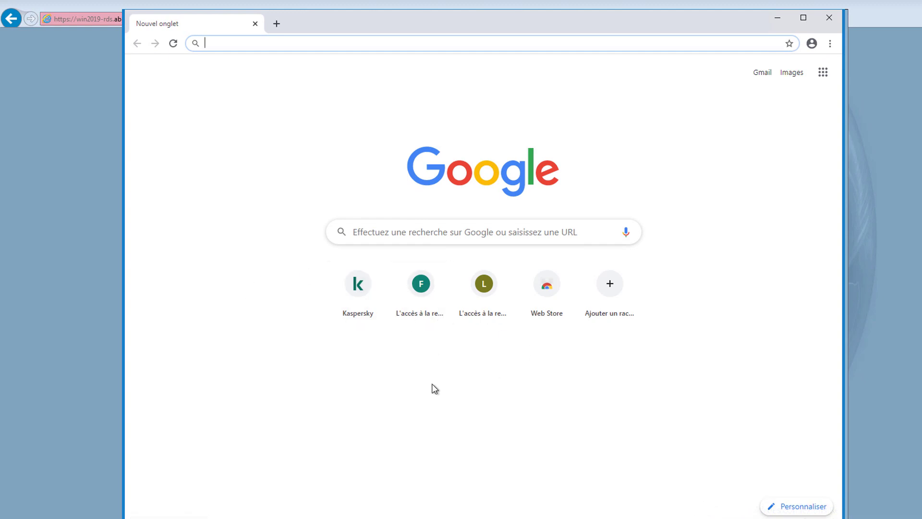
left_click(360, 285)
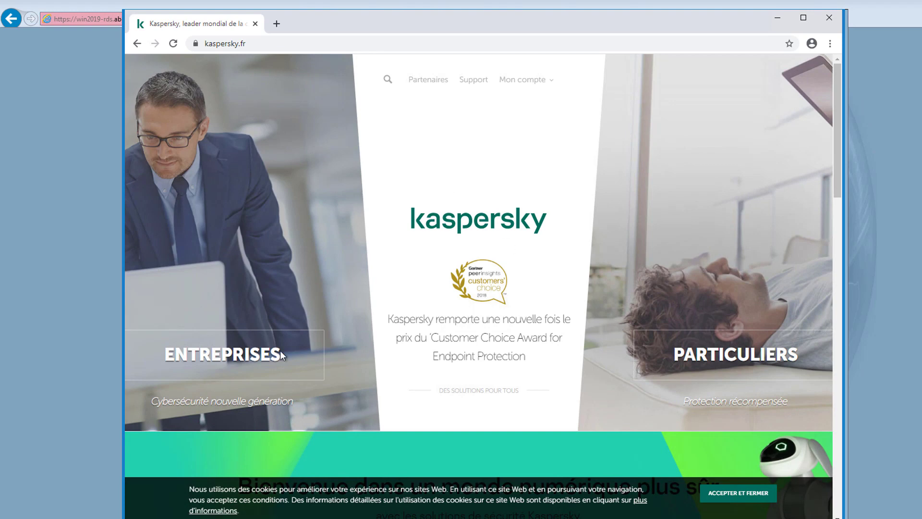
mouse_move(302, 345)
left_click(292, 226)
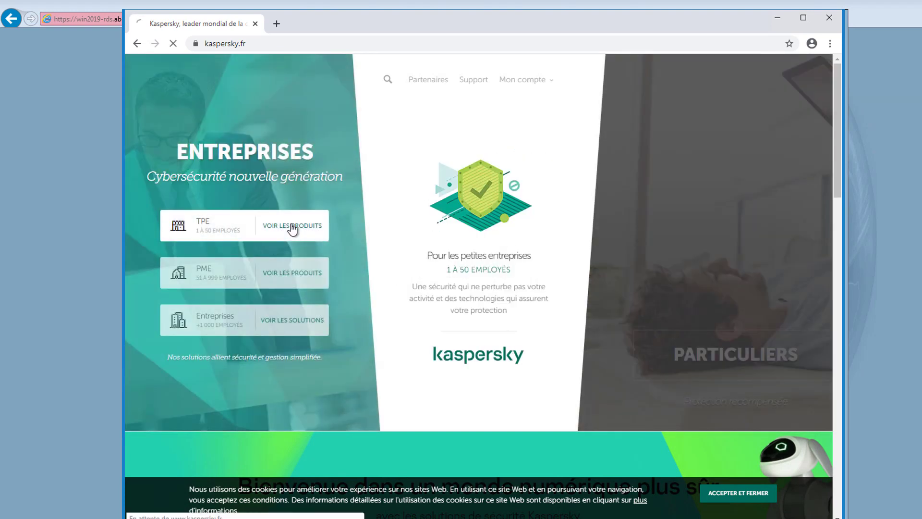
- Test the social network blocking by opening facebook.com in a new browser tab
key("ctrl+t")
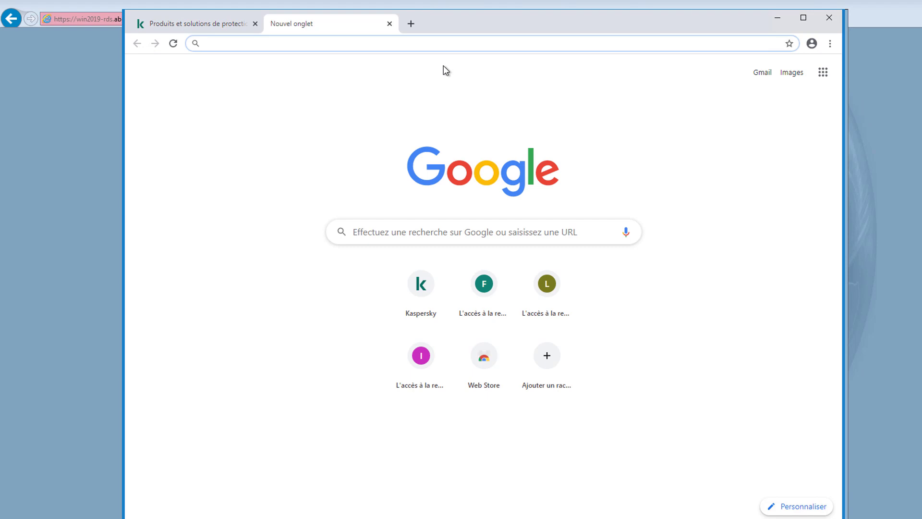
type("fa")
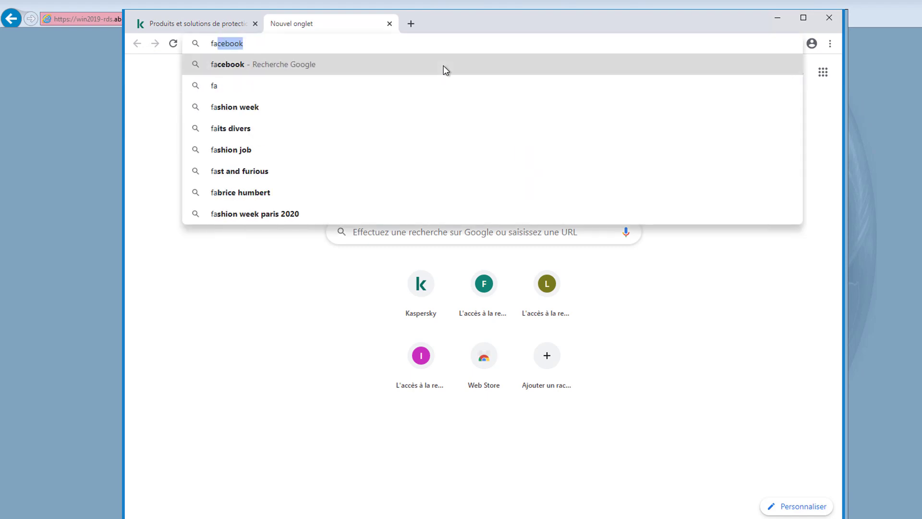
type("cebook.com")
key("Return")
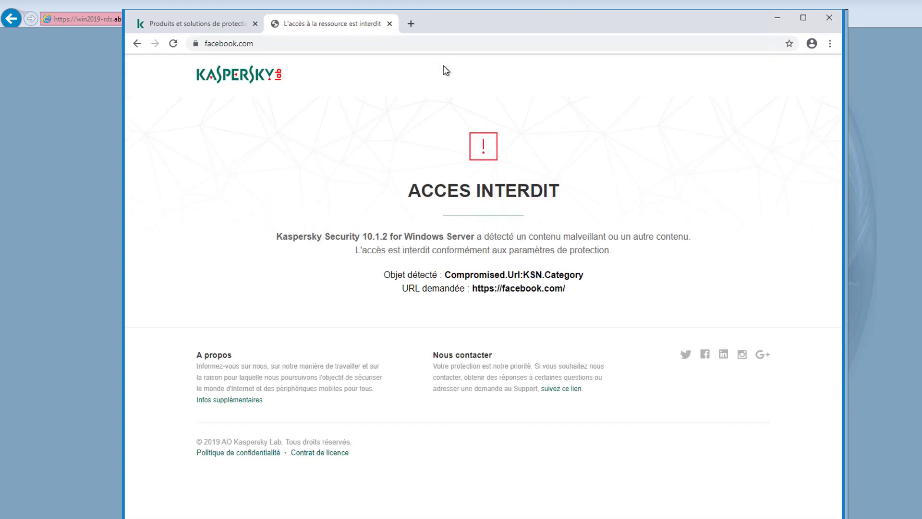
- Test access to linkedin.com and instagram.com, each in its own new browser tab
key("ctrl+t")
type("linkedin.com")
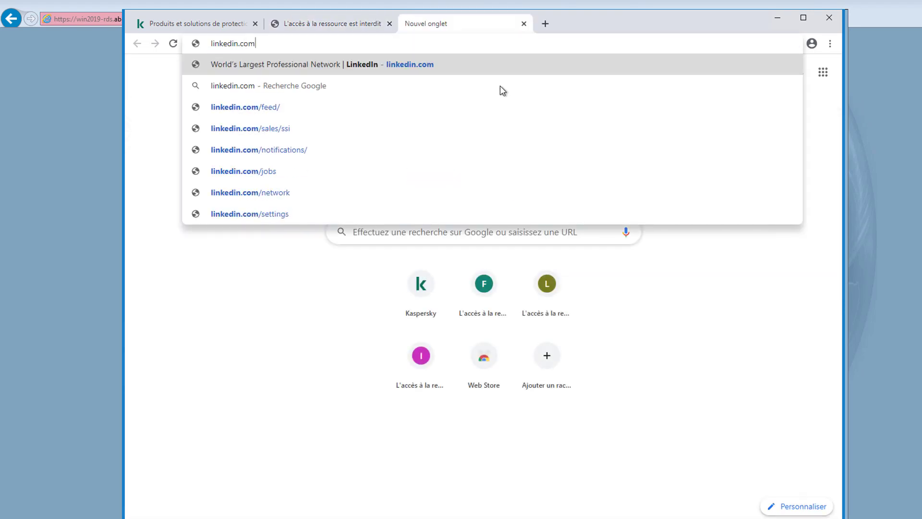
key("Return")
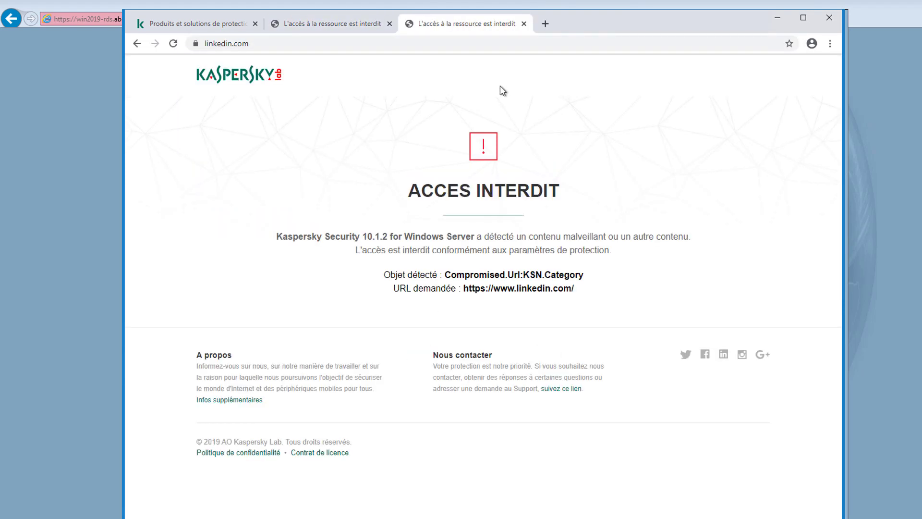
left_click(546, 25)
type("instagram.com")
key("Return")
- Load eicar.org/?page_id=3950 in the instagram.com tab and try to download the eicar.com test file over standard http
left_click(583, 42)
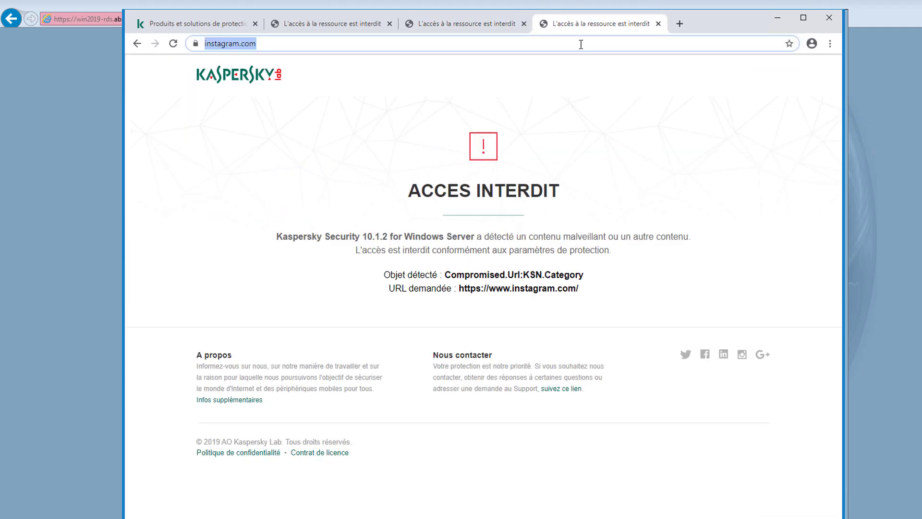
type("eicar.org/?page_id=3950")
key("Return")
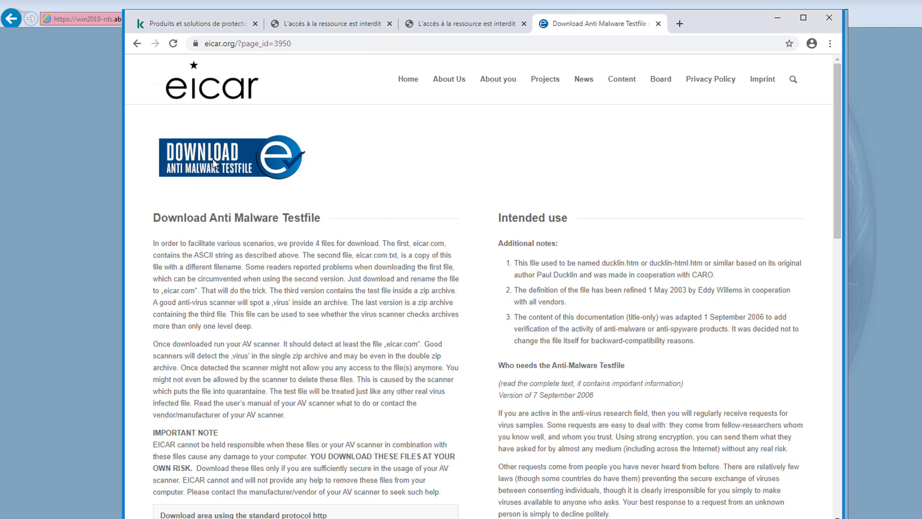
scroll(282, 162, "down", 10)
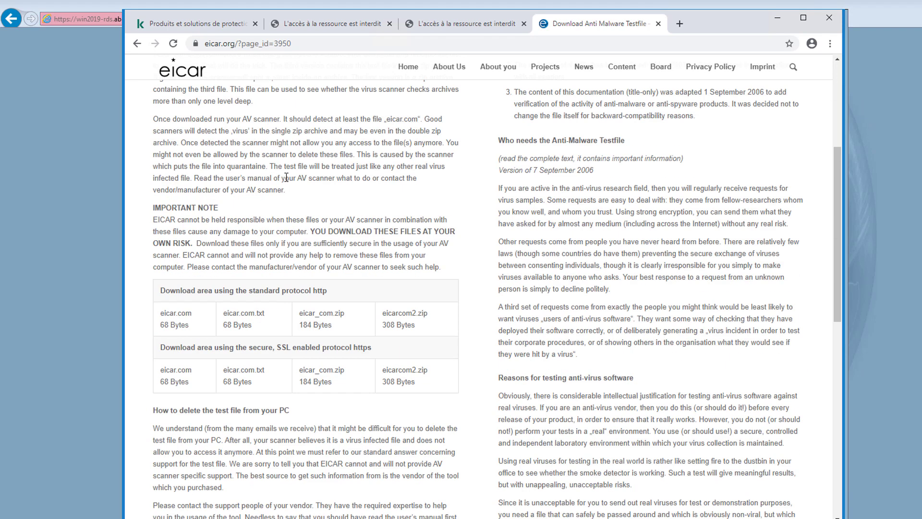
scroll(275, 183, "up", 2)
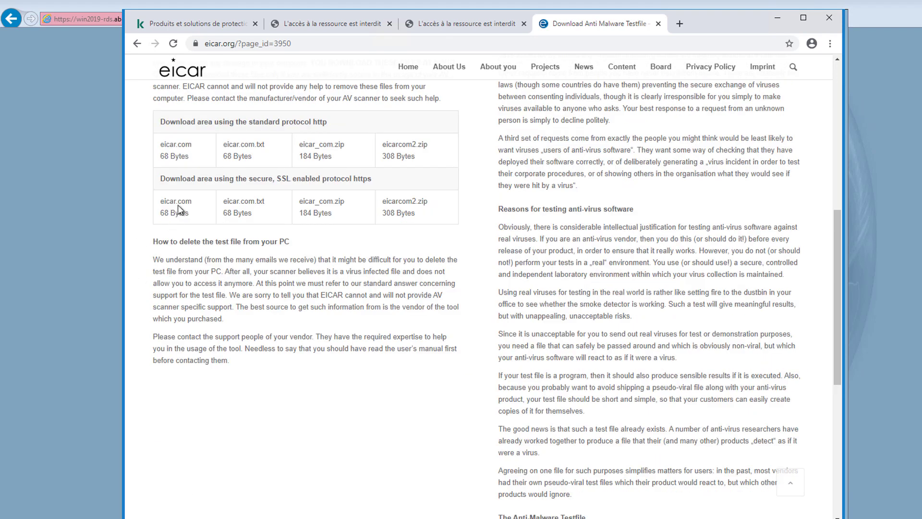
left_click(179, 144)
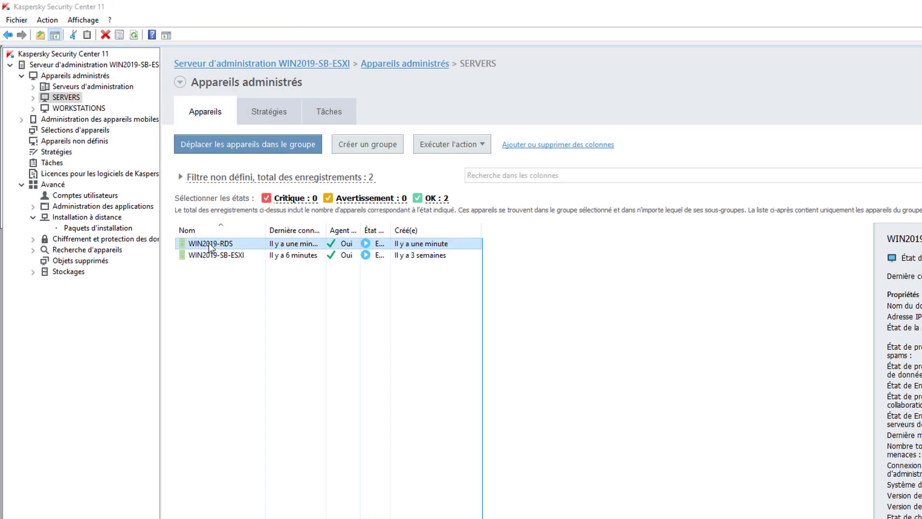
- In Kaspersky Security Center, open the WIN2019-RDS events list, widen it, and examine a Connexion interdite / Menace email détectée event from 15:36:11
double_click(210, 243)
left_click(376, 154)
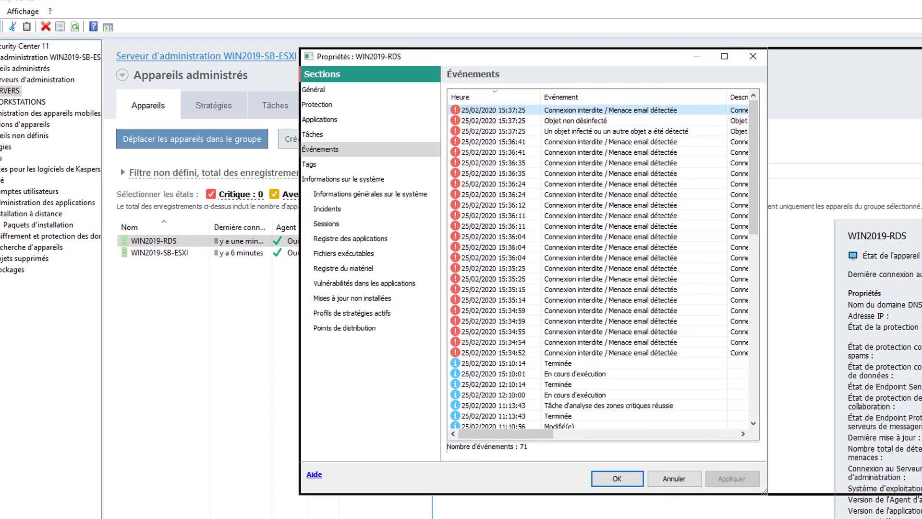
left_click_drag(768, 264, 921, 263)
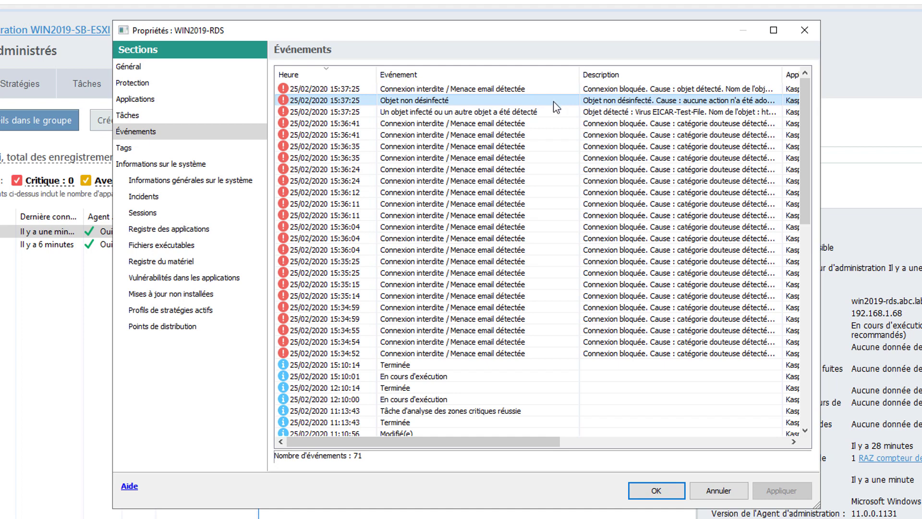
double_click(447, 219)
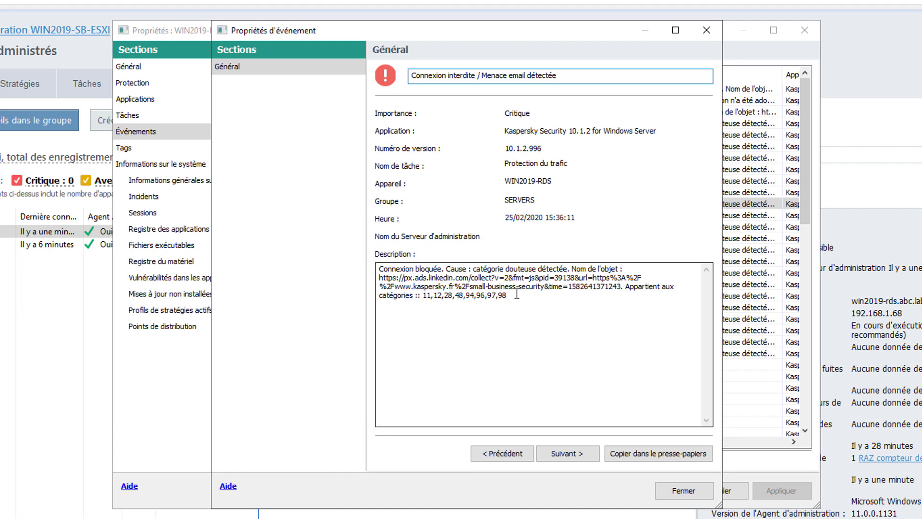
key("Tab")
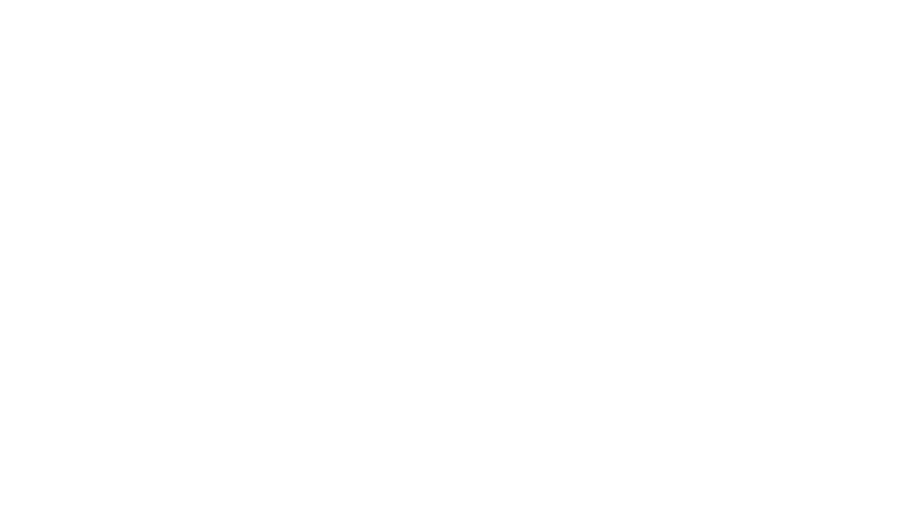